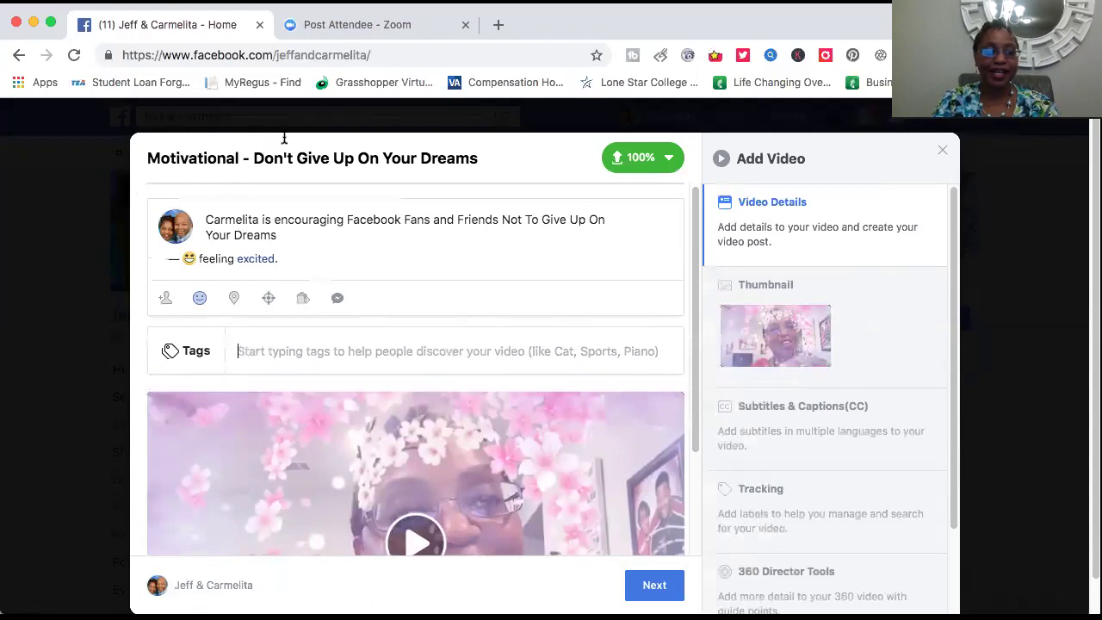
# Add the video tags "motivational", "Ocean Dream Samudra - Ancol" and "don't give up on your dreams"
pyautogui.write('motivational')
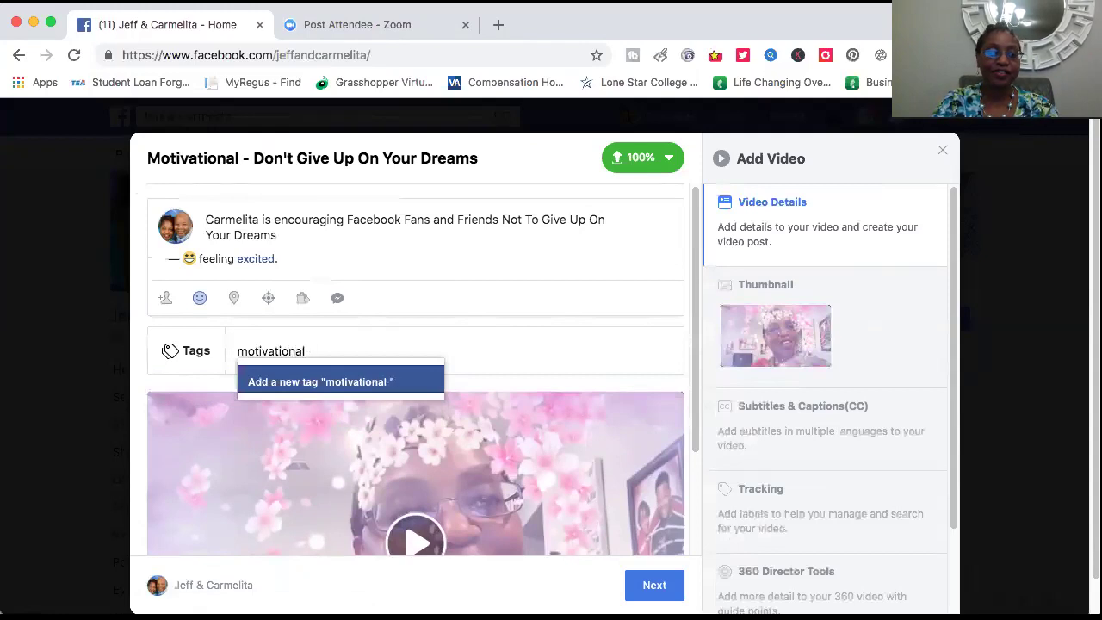
pyautogui.press('Return')
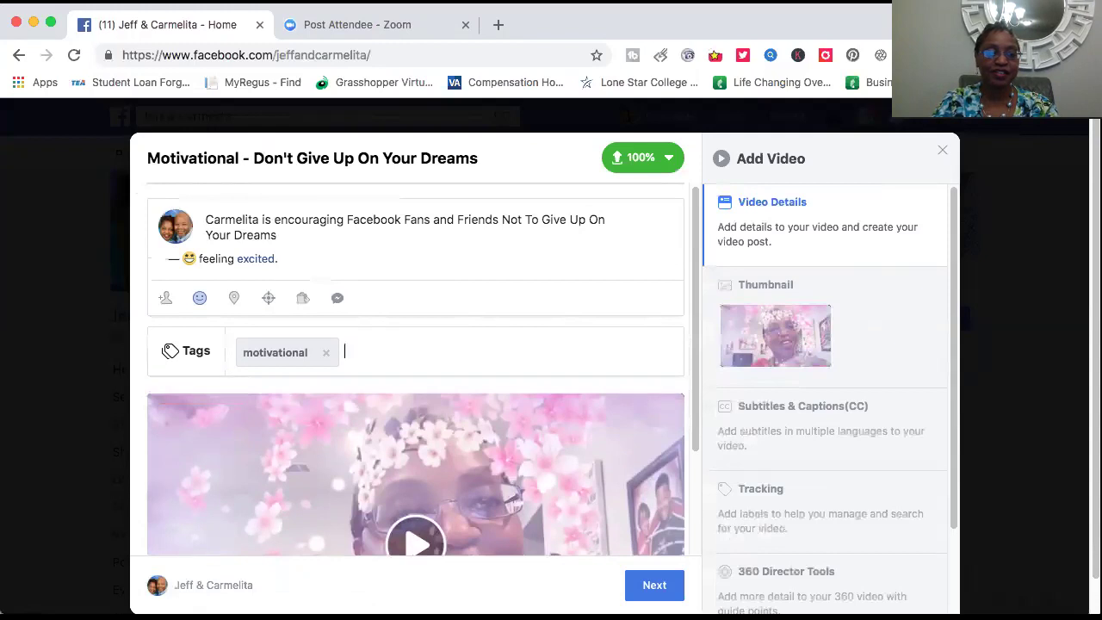
pyautogui.write('dreams')
pyautogui.press('Return')
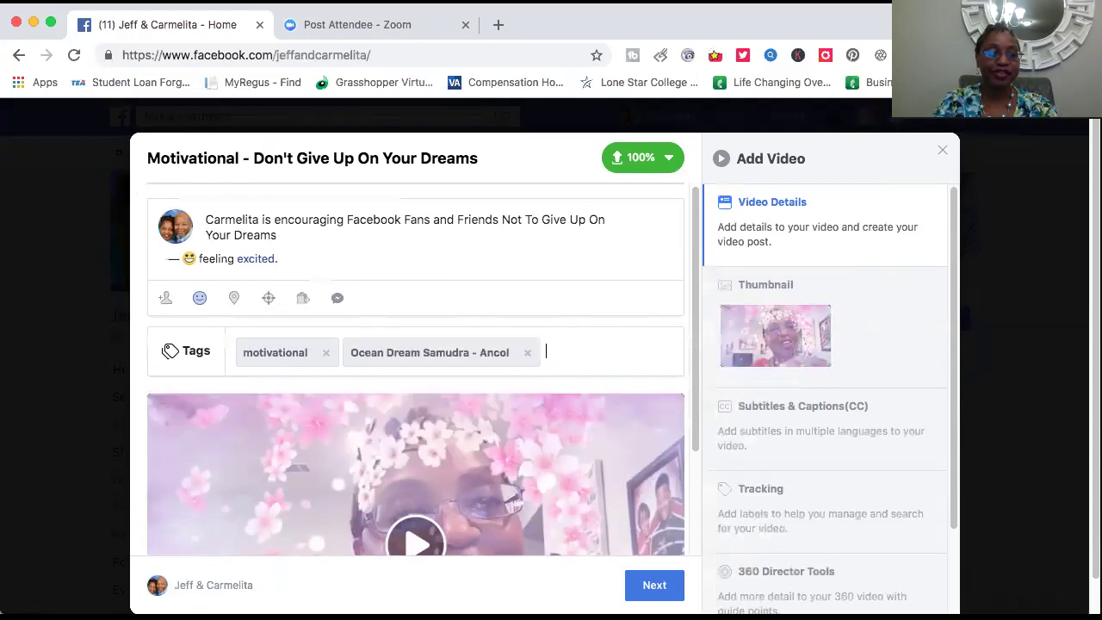
pyautogui.write("don't")
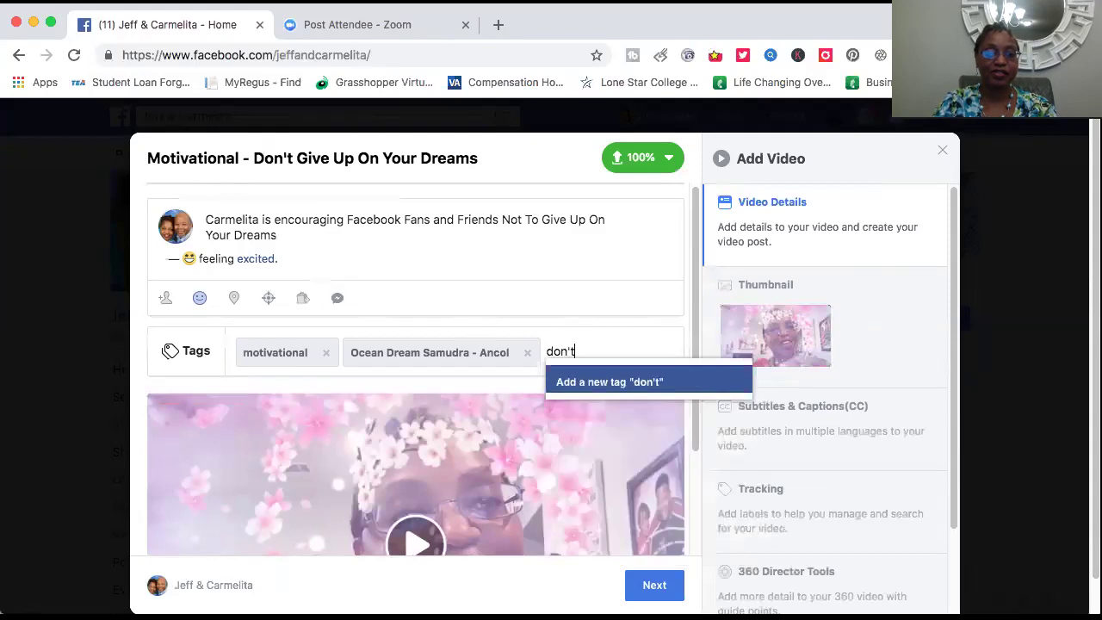
pyautogui.write(' give up on your dreams')
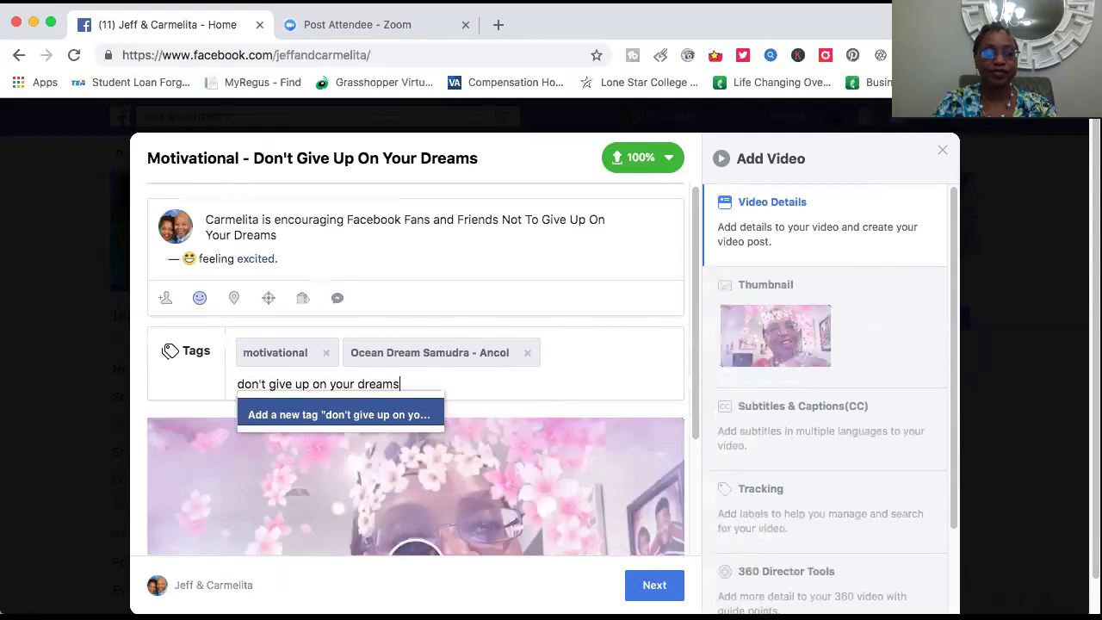
pyautogui.press('Return')
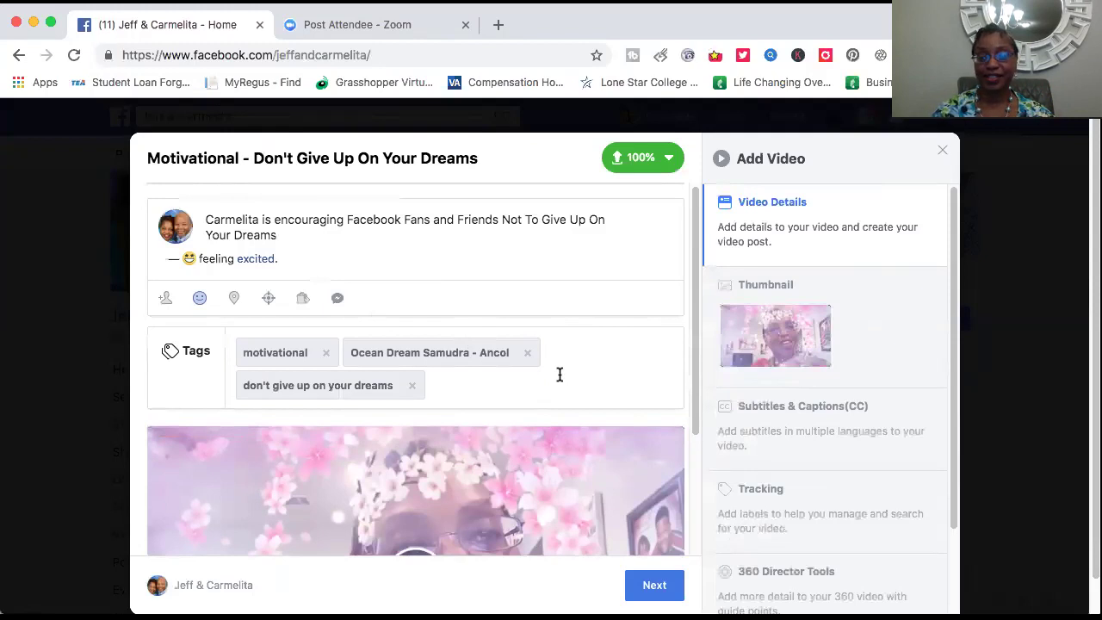
# Play the uploaded video's preview below the tags through to its end
pyautogui.scroll(-4, 560, 375)
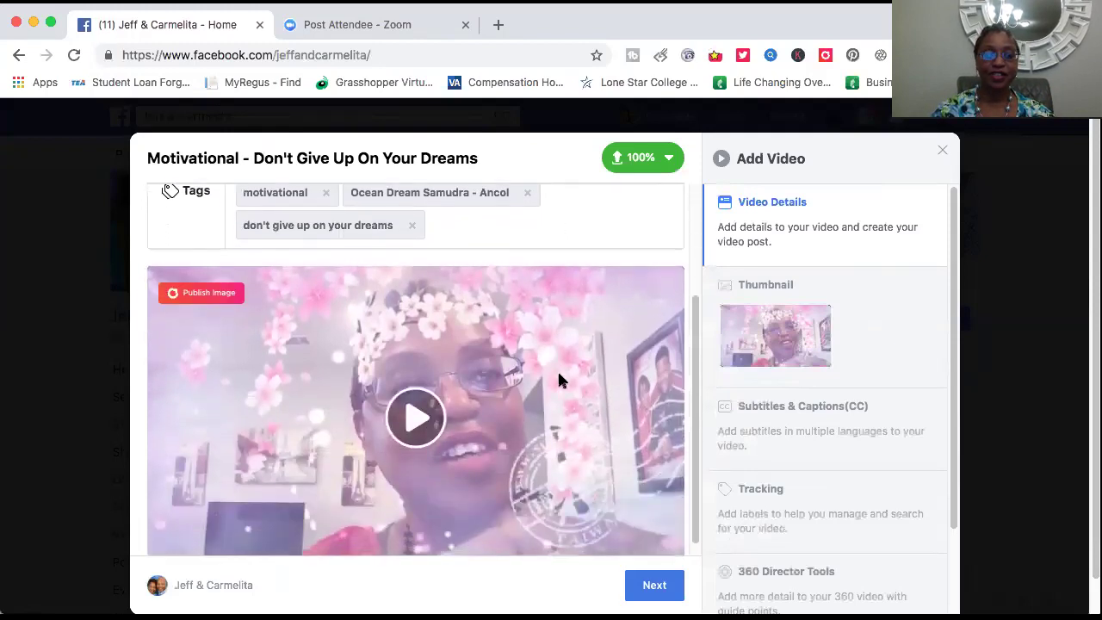
pyautogui.scroll(-1, 558, 379)
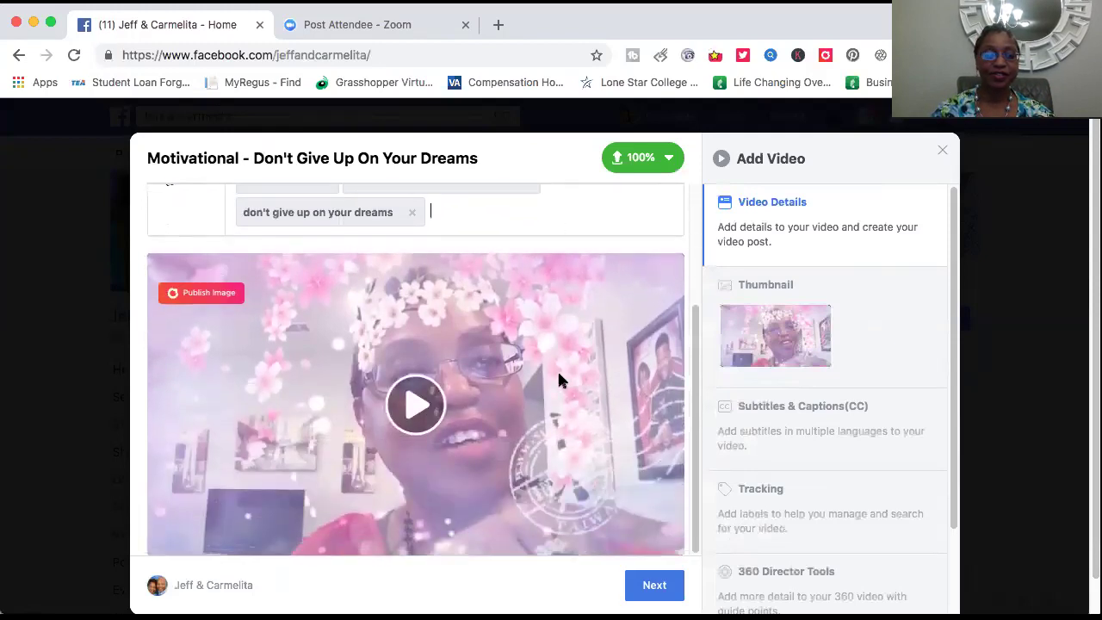
pyautogui.click(412, 408)
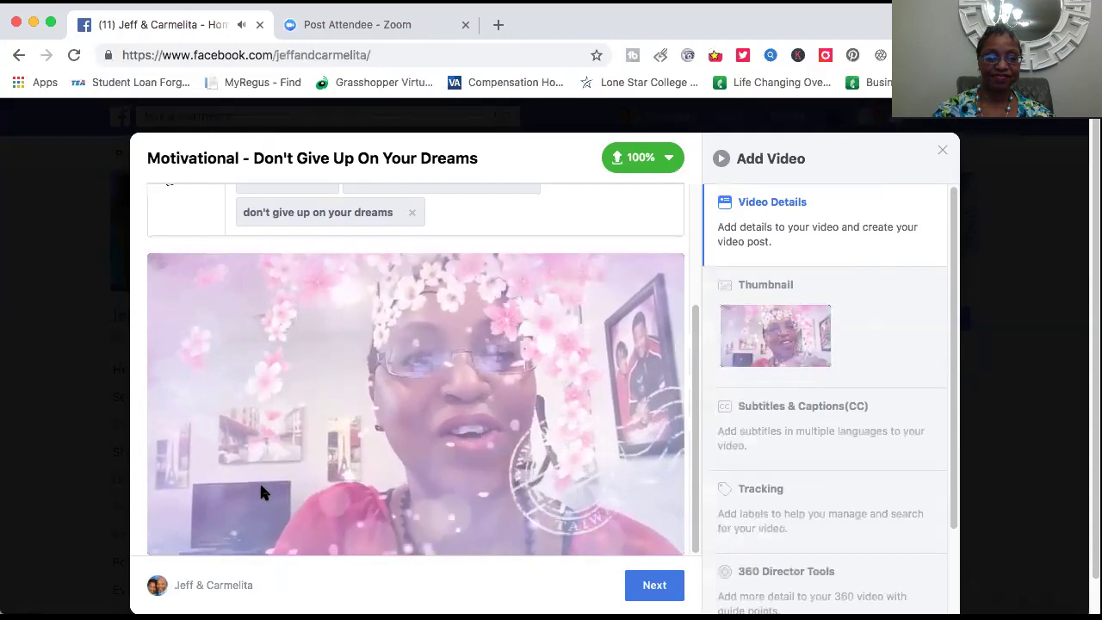
pyautogui.moveTo(356, 466)
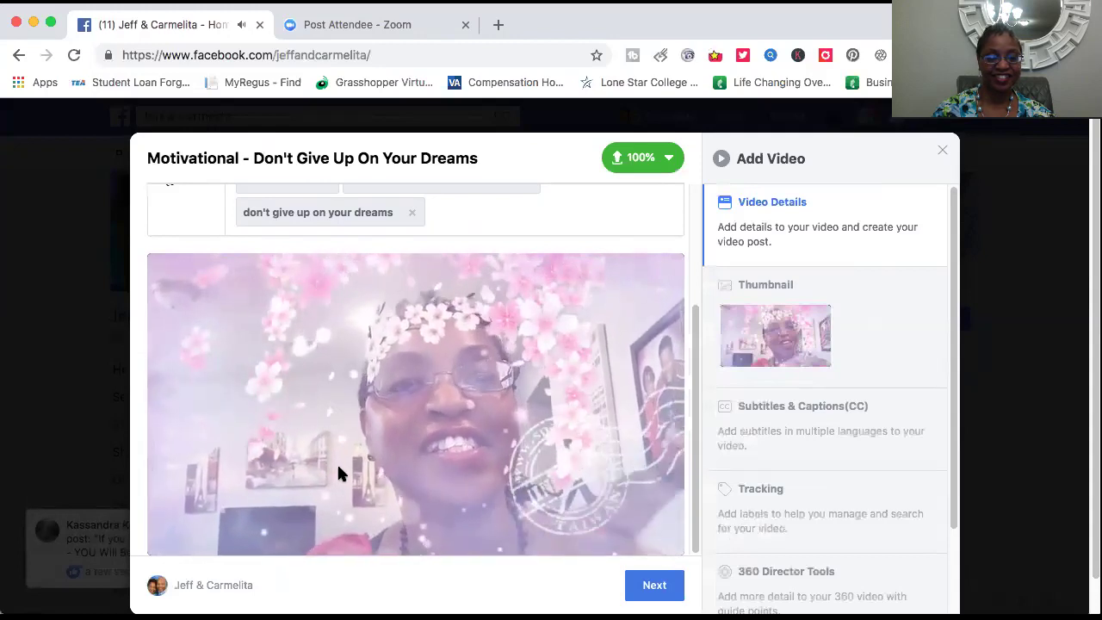
pyautogui.scroll(-1, 336, 463)
pyautogui.scroll(1, 338, 472)
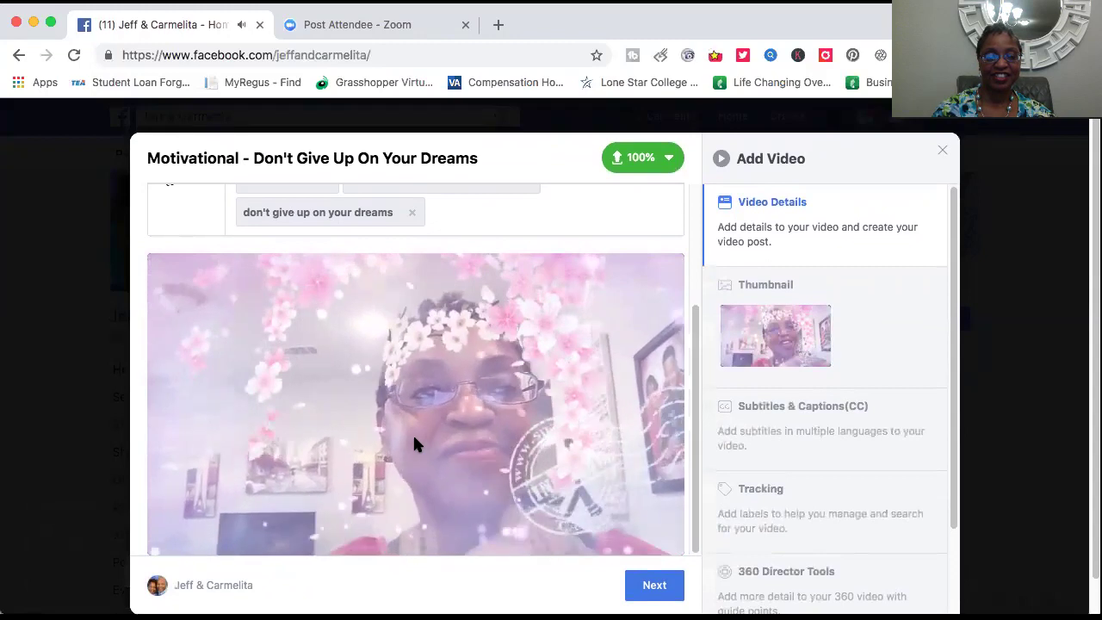
pyautogui.scroll(-1, 414, 444)
pyautogui.scroll(1, 415, 444)
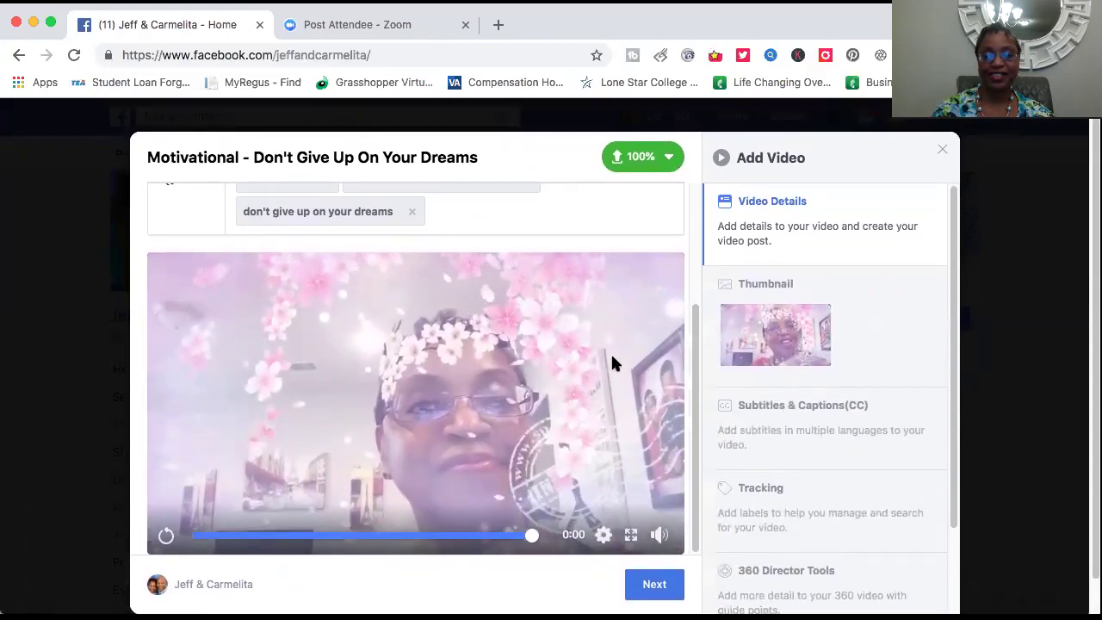
# Choose the video frame at 00:00:27 as the video's thumbnail and save it
pyautogui.click(747, 331)
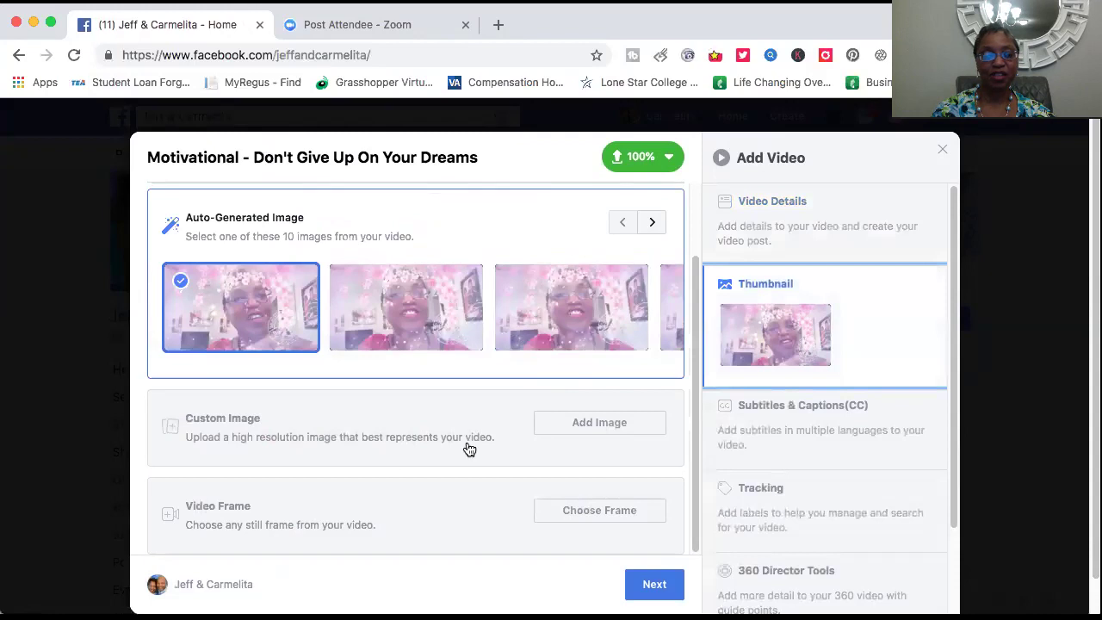
pyautogui.click(606, 423)
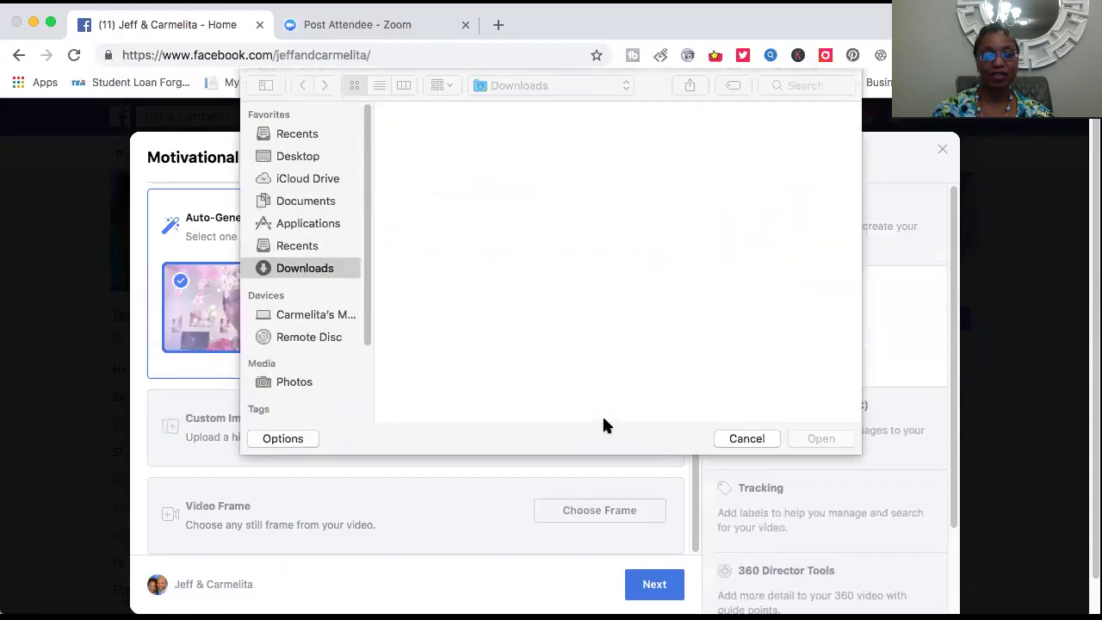
pyautogui.click(746, 439)
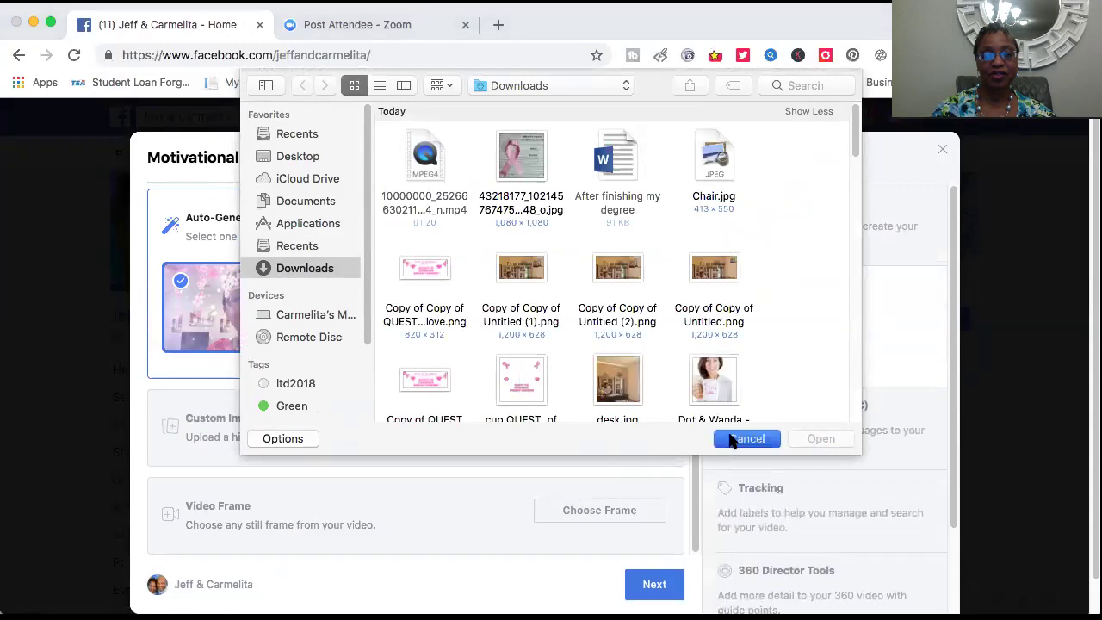
pyautogui.click(586, 516)
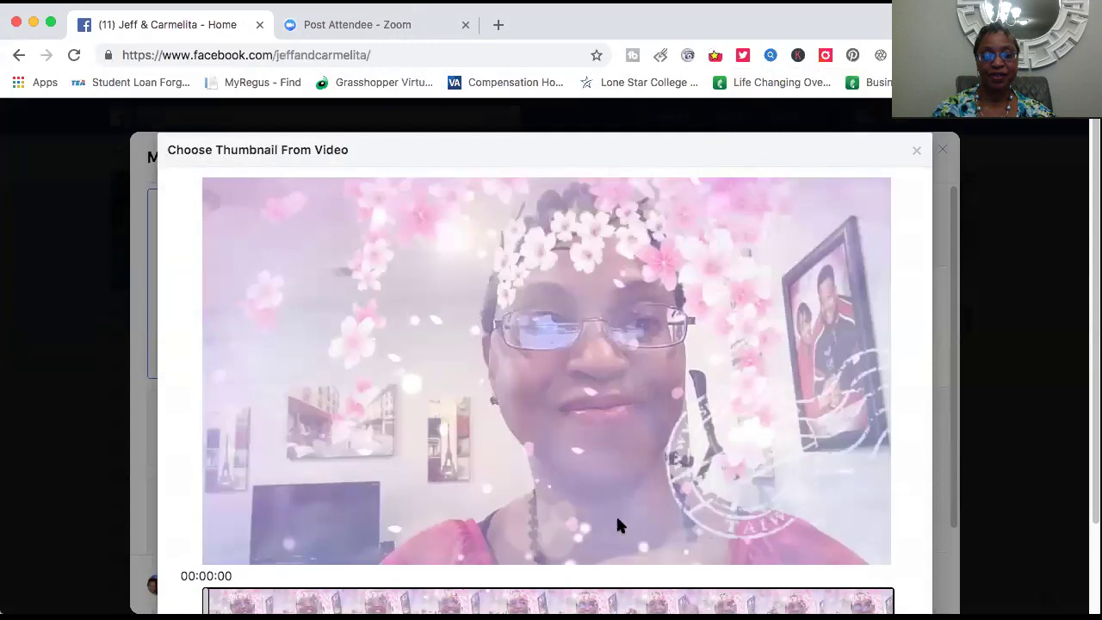
pyautogui.click(301, 594)
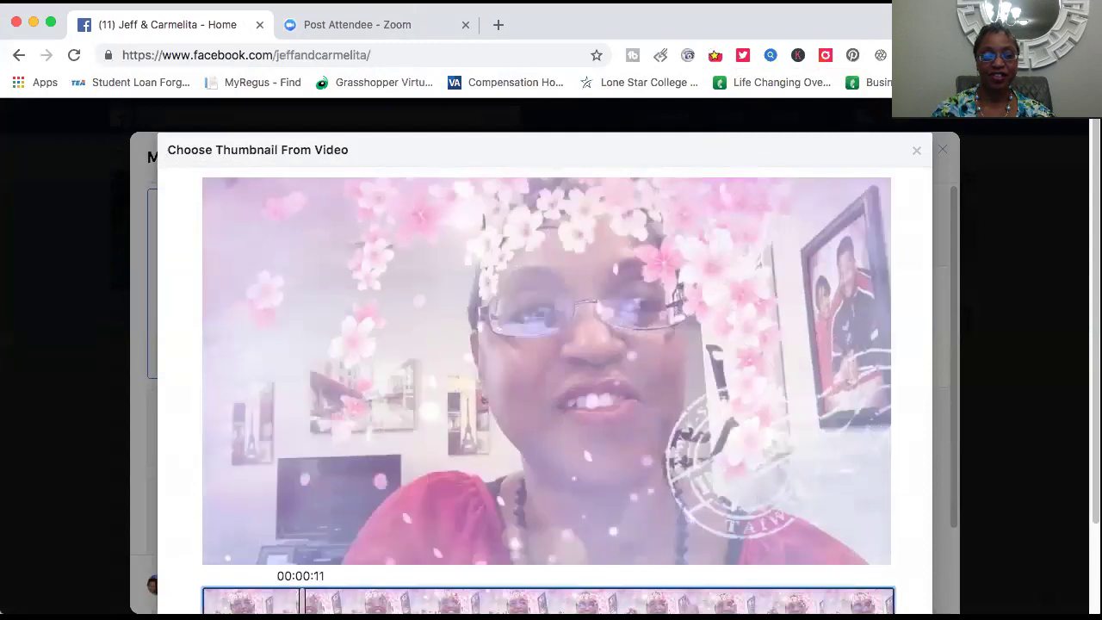
pyautogui.moveTo(301, 595); pyautogui.dragTo(440, 594)
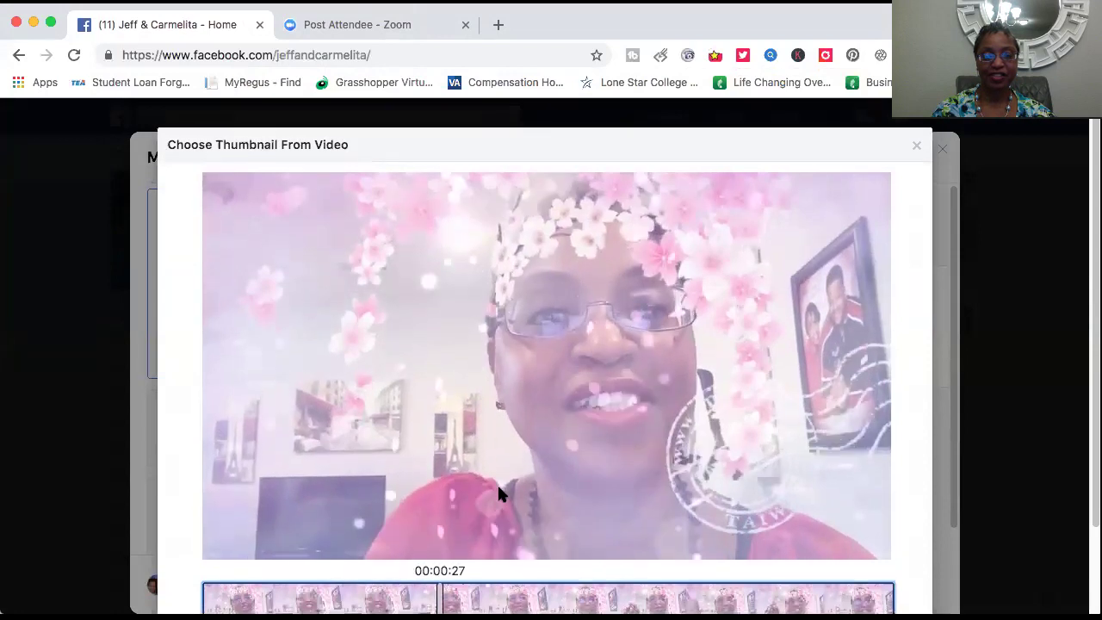
pyautogui.scroll(-3, 498, 491)
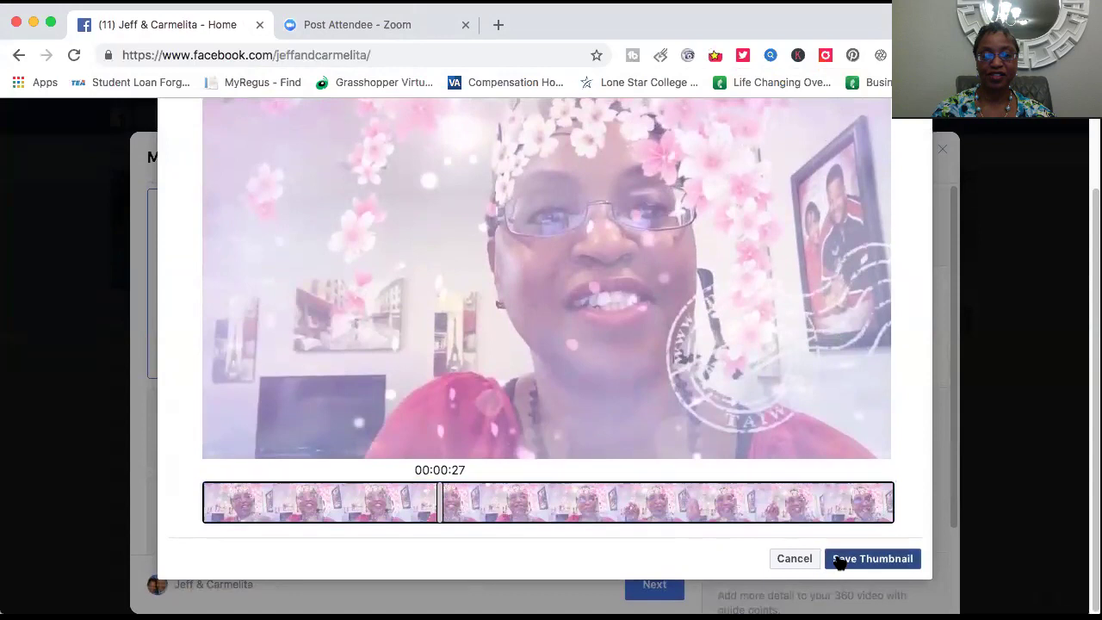
pyautogui.click(872, 558)
pyautogui.scroll(-1, 543, 511)
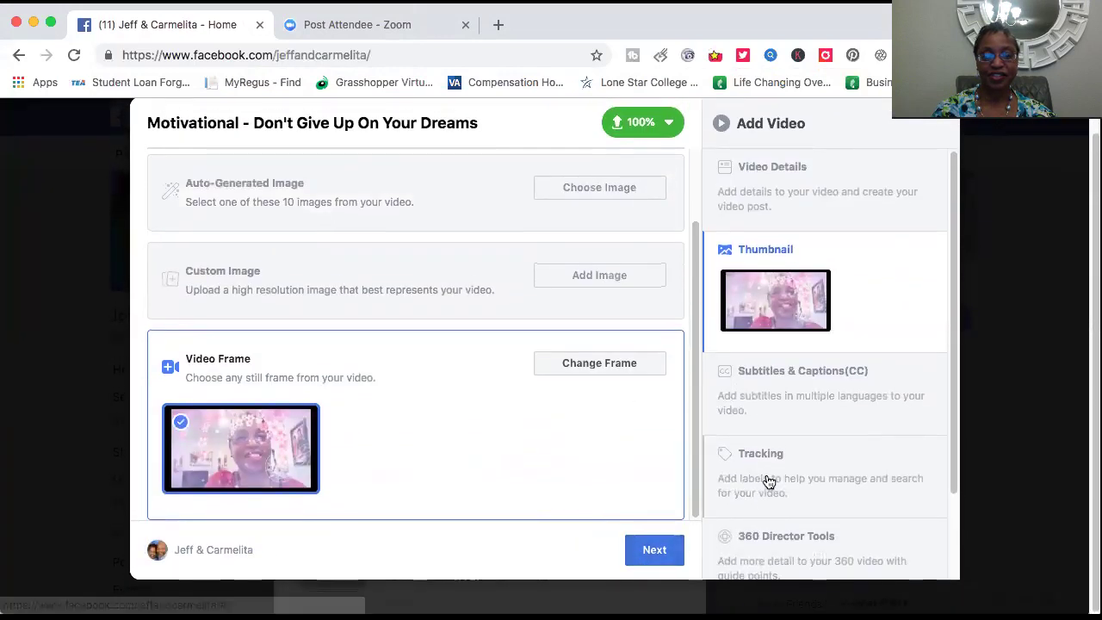
# Proceed to the publishing options and turn off Allow Embedding in the video's custom distribution
pyautogui.click(659, 549)
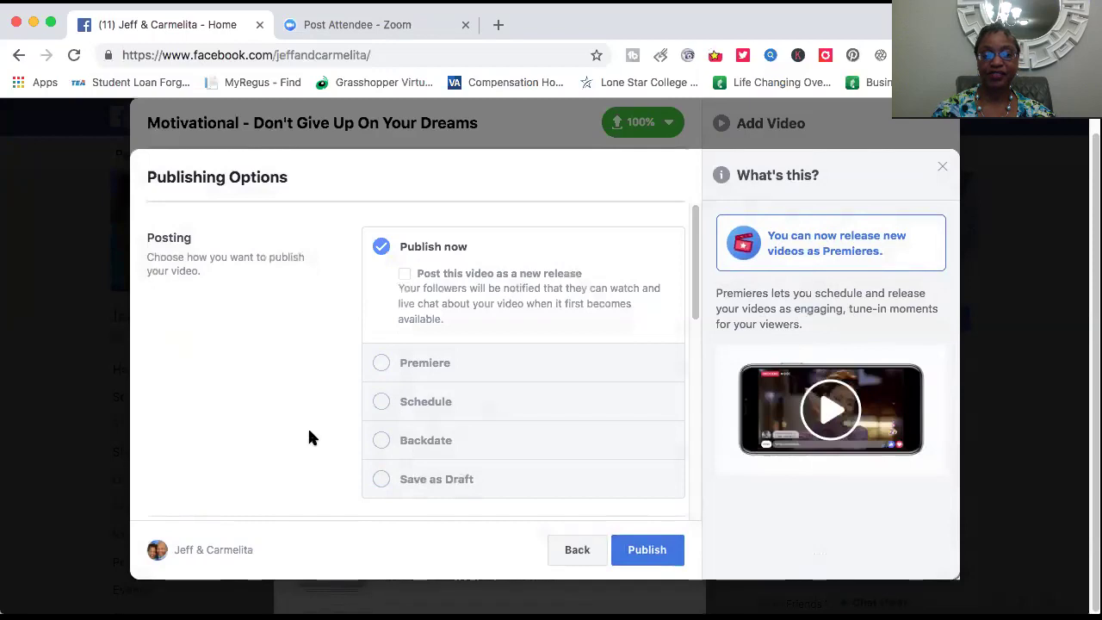
pyautogui.scroll(-3, 310, 438)
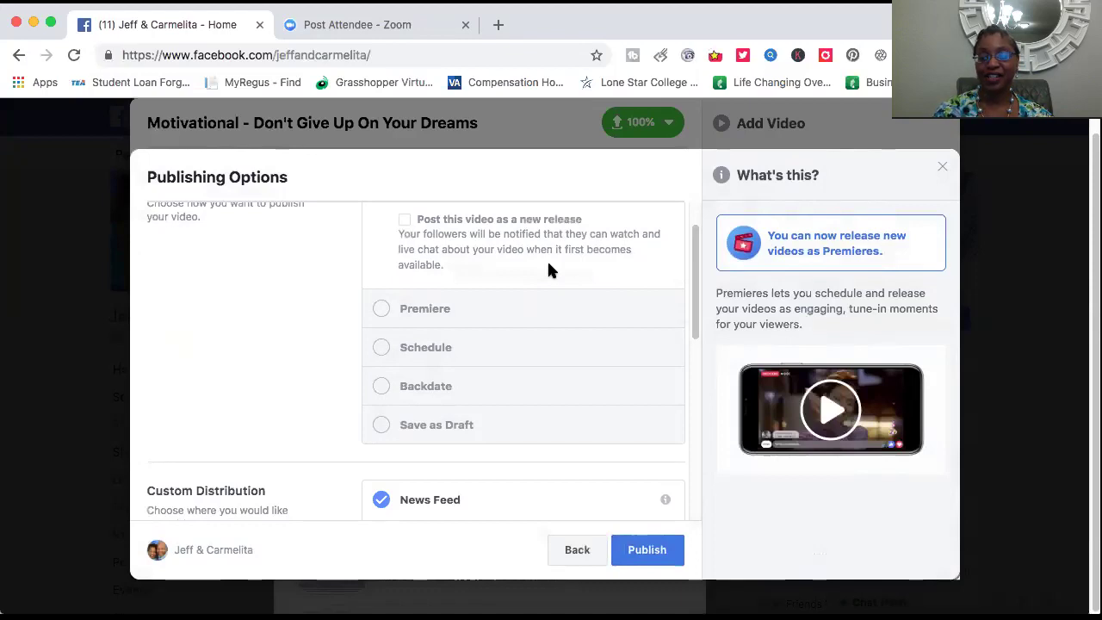
pyautogui.scroll(-3, 327, 349)
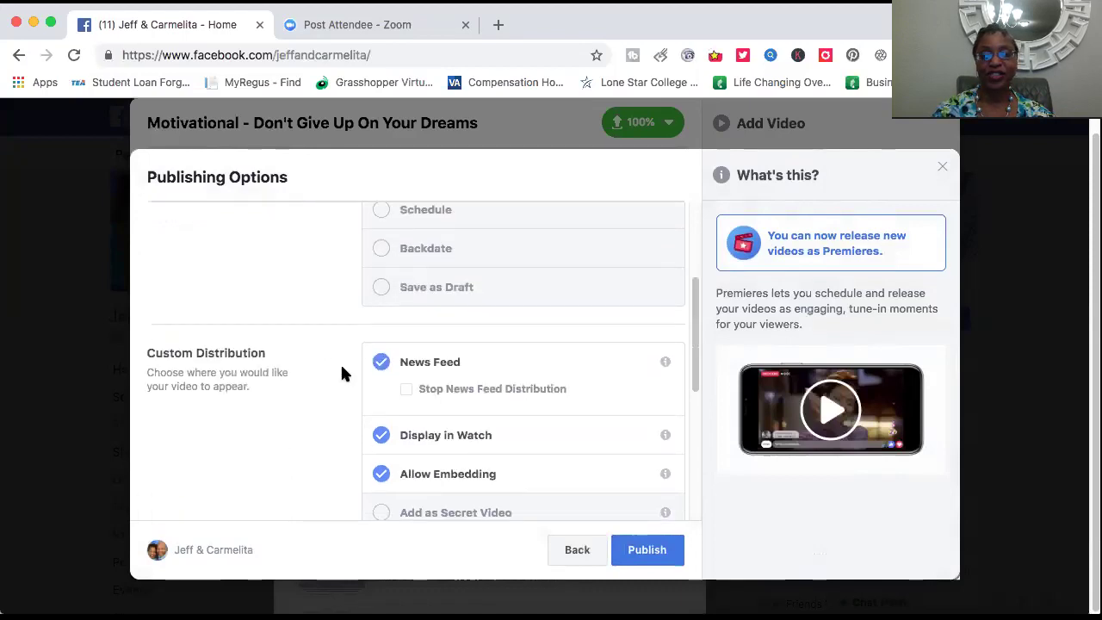
pyautogui.scroll(-1, 341, 372)
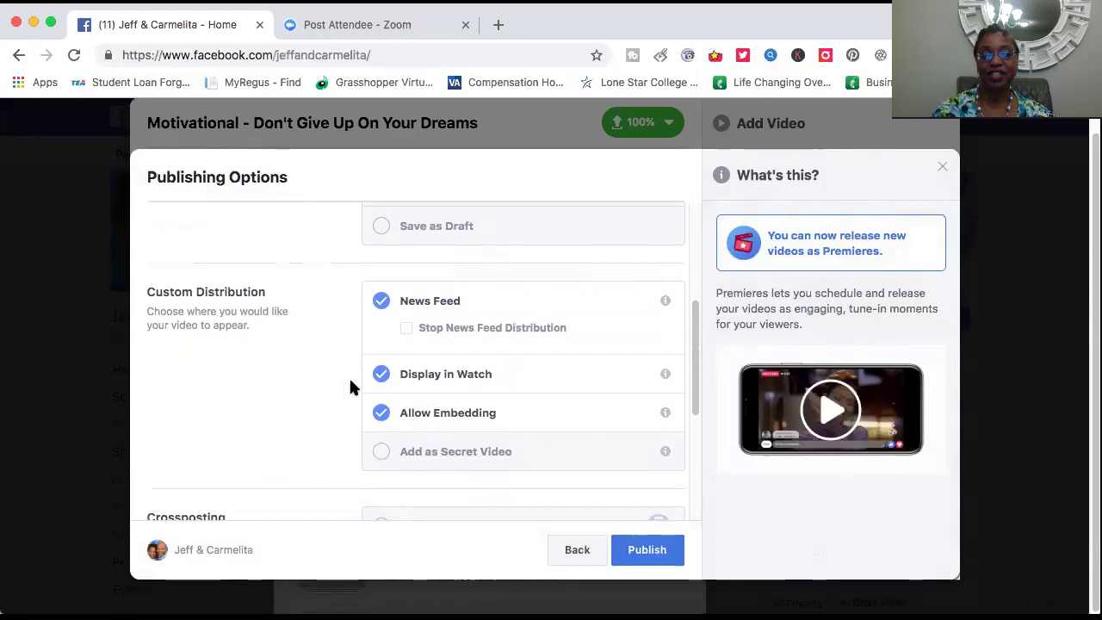
pyautogui.scroll(-1, 350, 380)
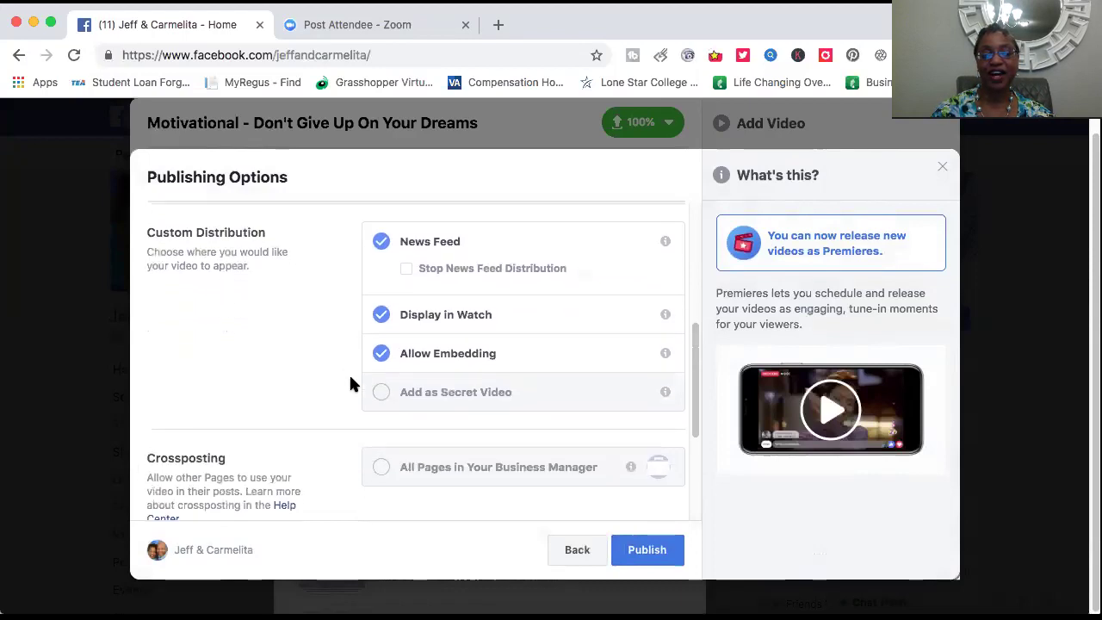
pyautogui.click(381, 354)
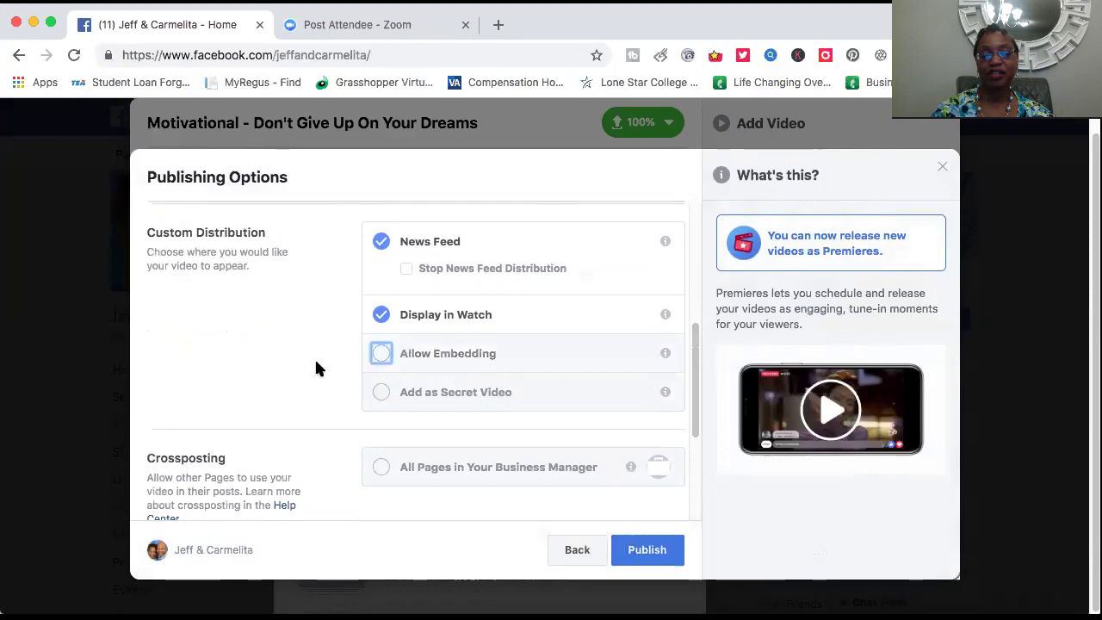
# Review the crossposting, moderation and donation settings, and set the video to post as a Premiere
pyautogui.scroll(-2, 315, 367)
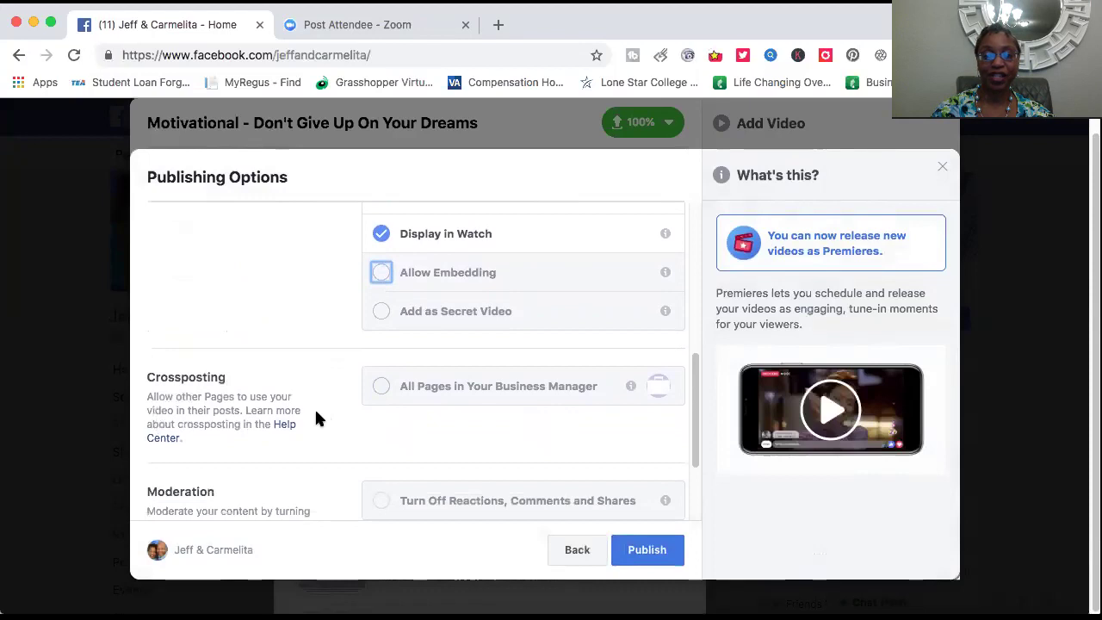
pyautogui.scroll(-2, 315, 414)
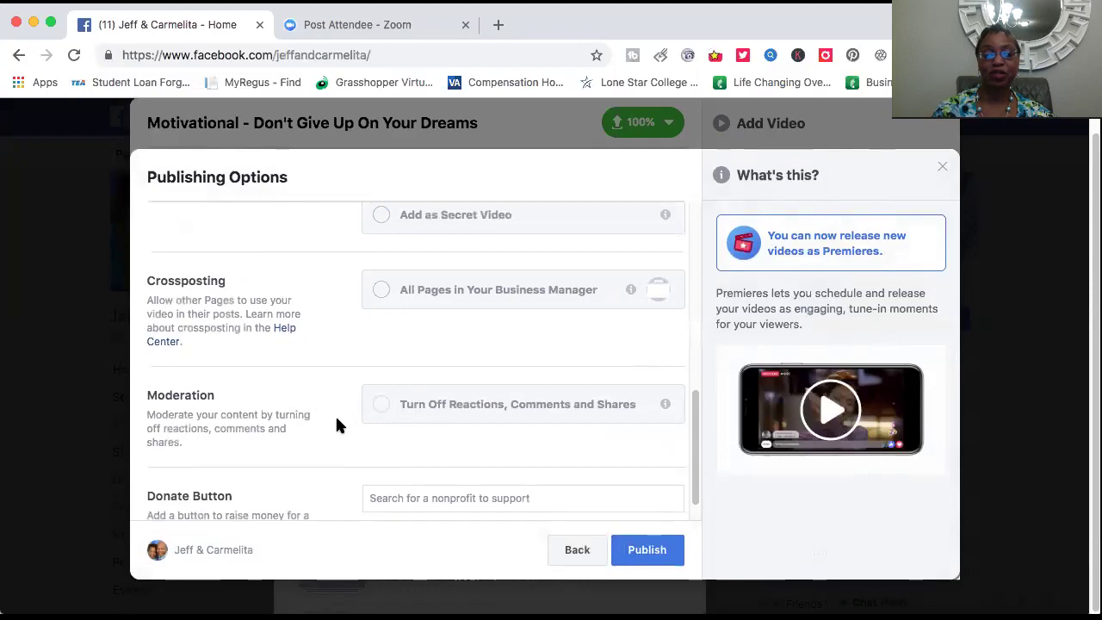
pyautogui.scroll(-1, 336, 422)
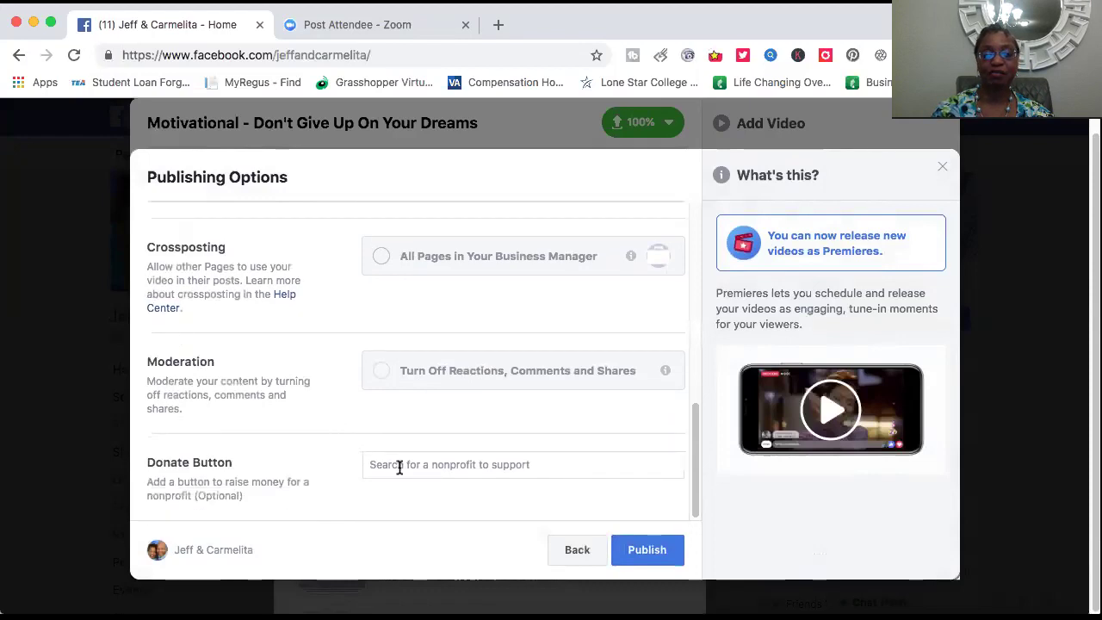
pyautogui.scroll(3, 412, 398)
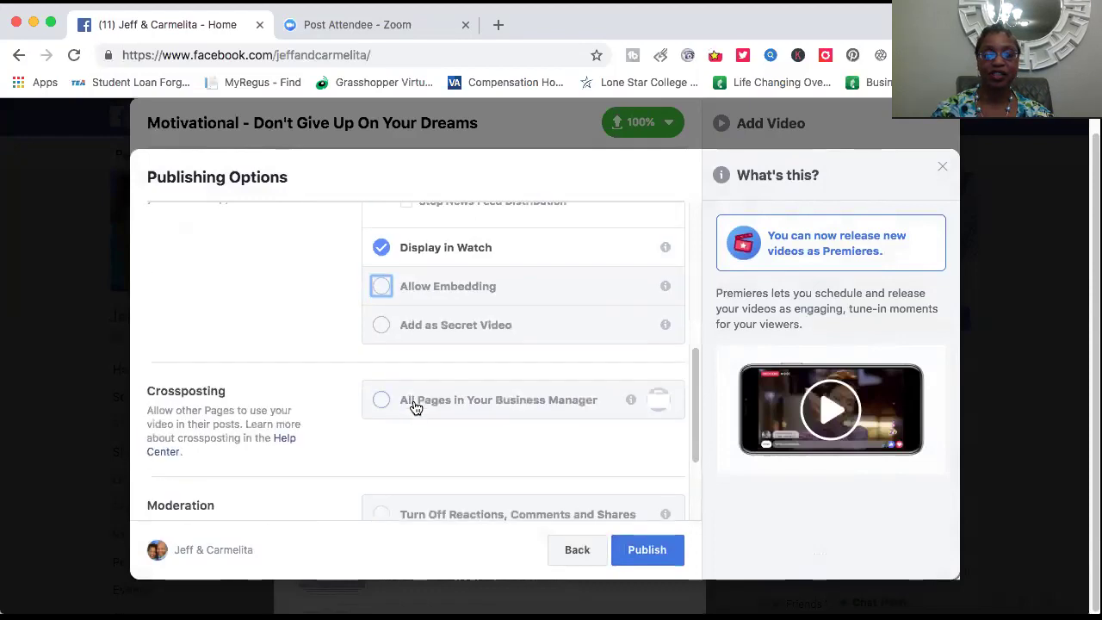
pyautogui.click(641, 564)
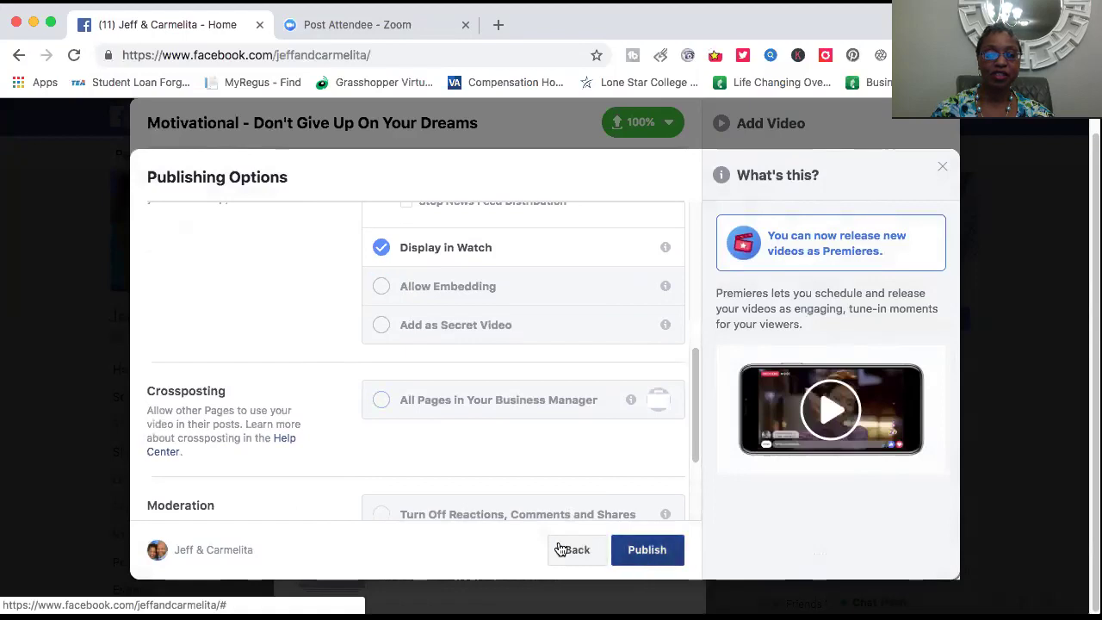
pyautogui.scroll(5, 301, 284)
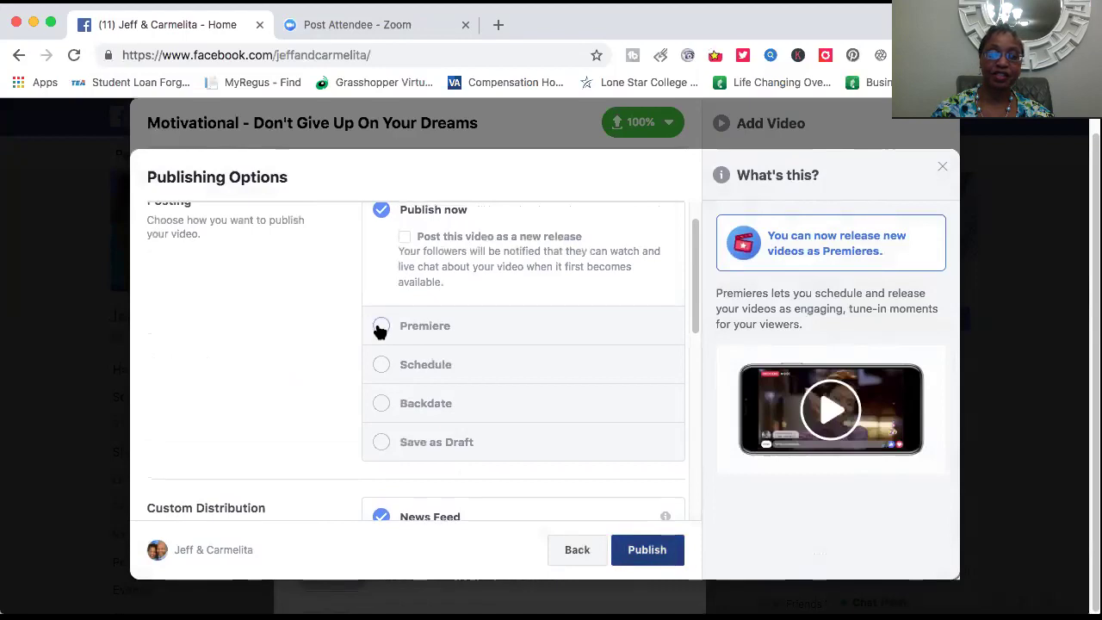
pyautogui.click(379, 326)
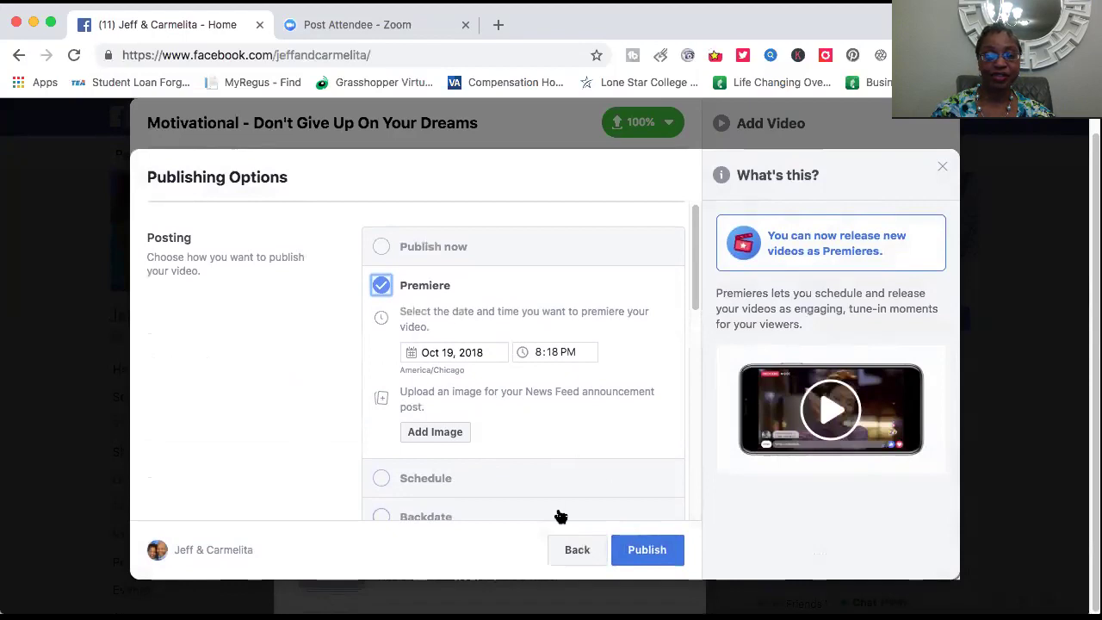
# Publish the video with the chosen publishing options
pyautogui.click(642, 553)
pyautogui.click(642, 552)
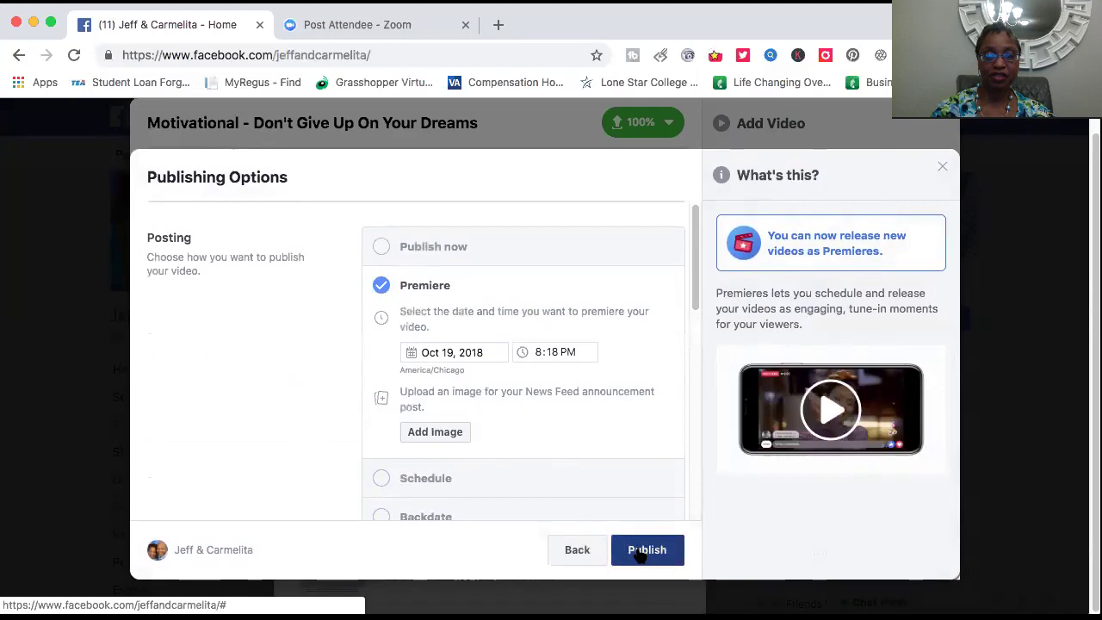
pyautogui.click(641, 555)
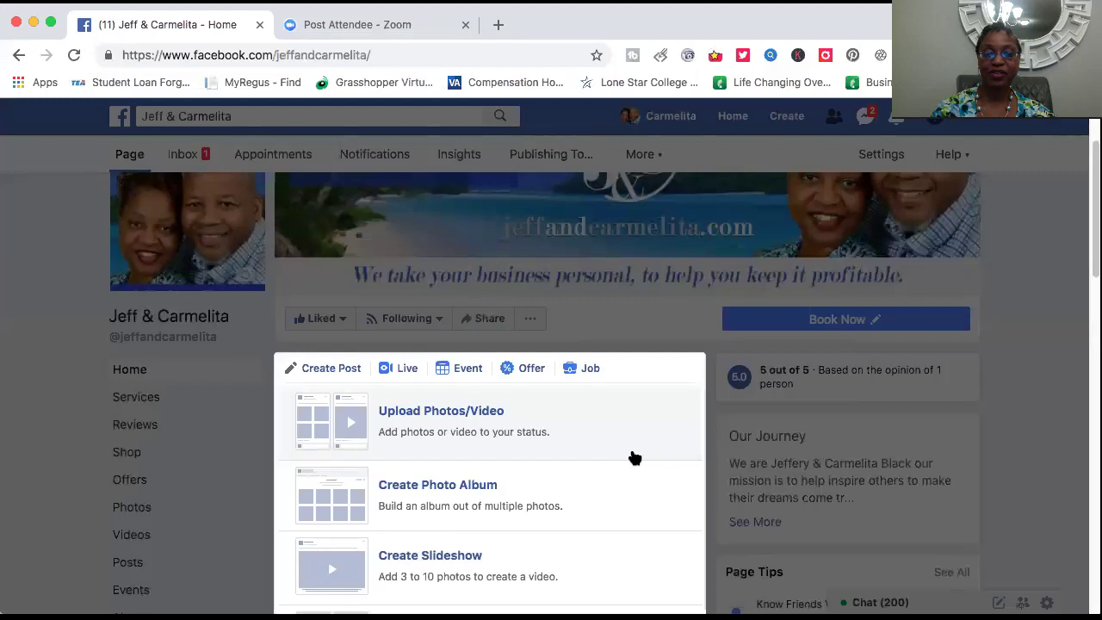
# Open the newly published premiere announcement post from its success notification
pyautogui.scroll(-5, 633, 456)
pyautogui.click(633, 459)
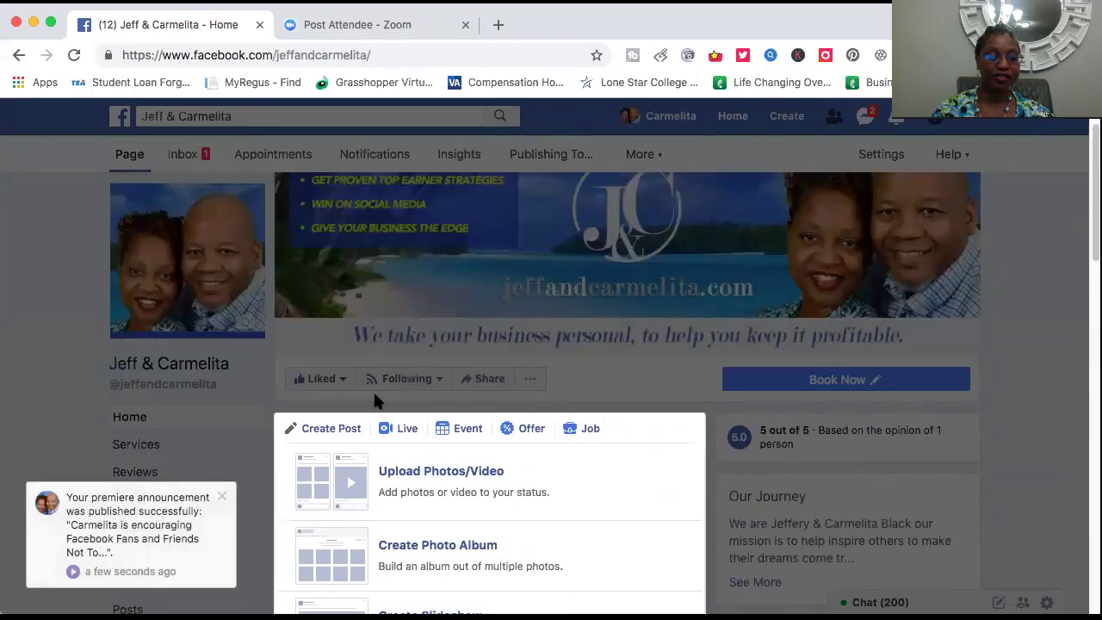
pyautogui.click(122, 531)
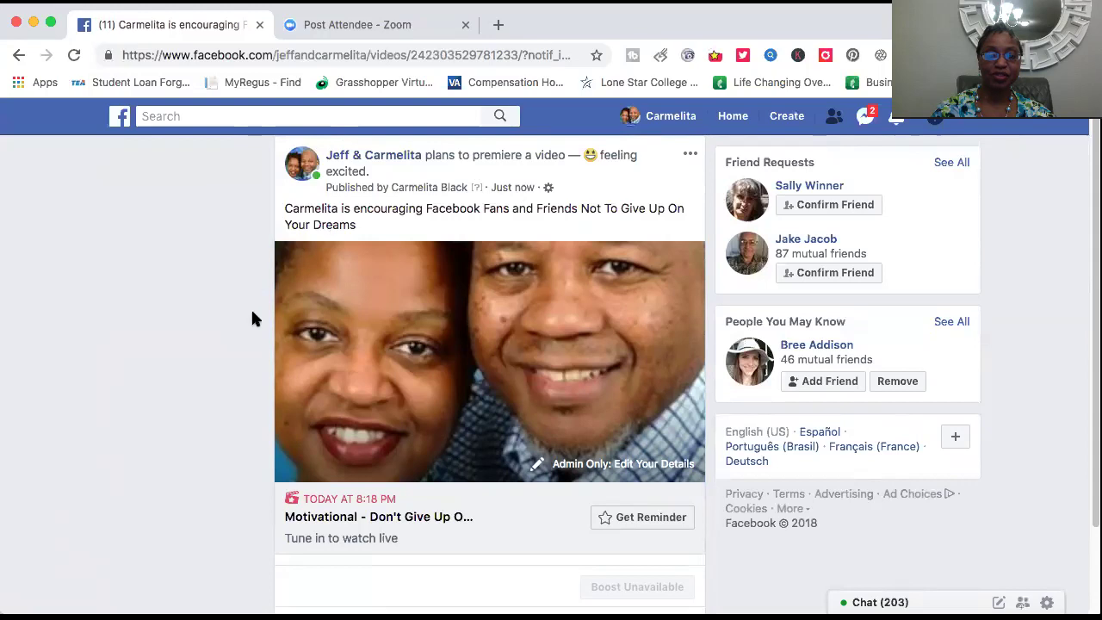
# Review the premiere announcement post and request a reminder for the scheduled video
pyautogui.scroll(-1, 288, 362)
pyautogui.scroll(1, 287, 356)
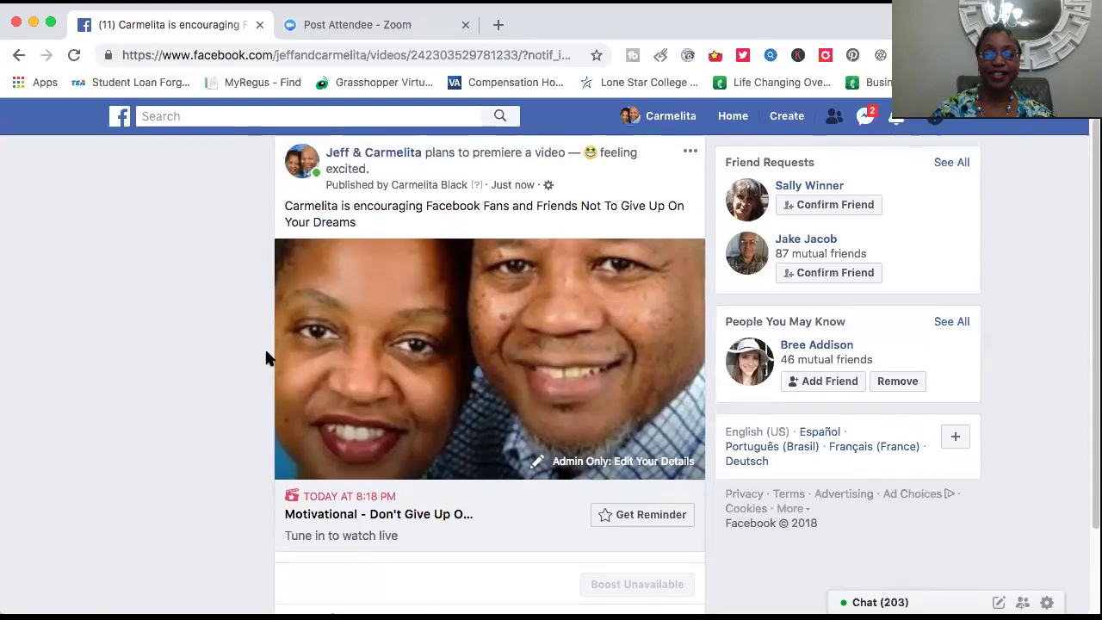
pyautogui.scroll(-2, 241, 366)
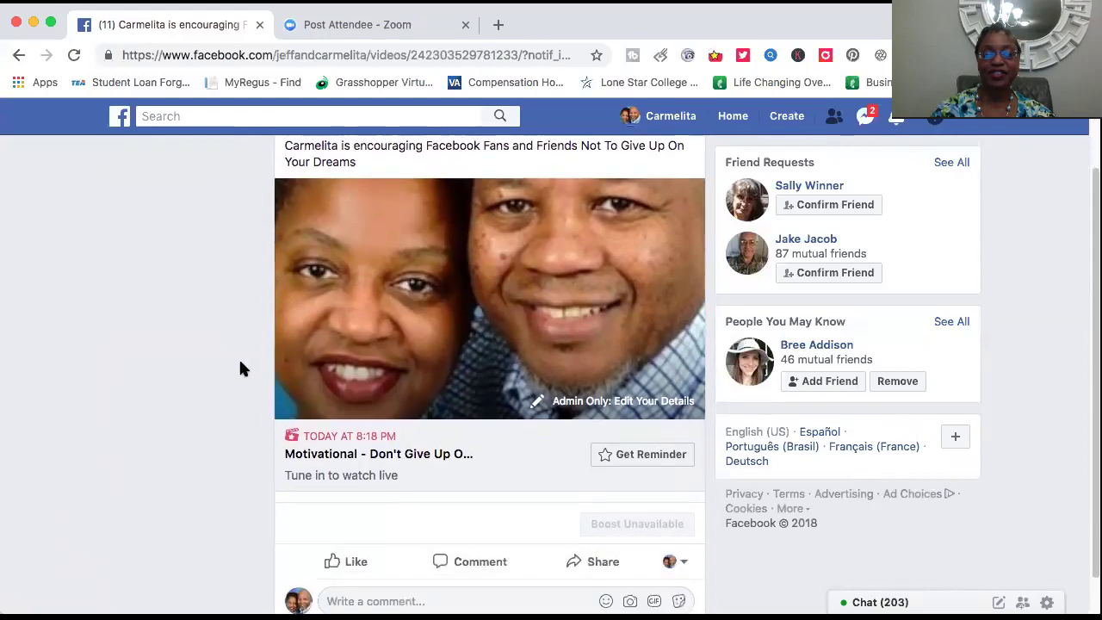
pyautogui.click(606, 456)
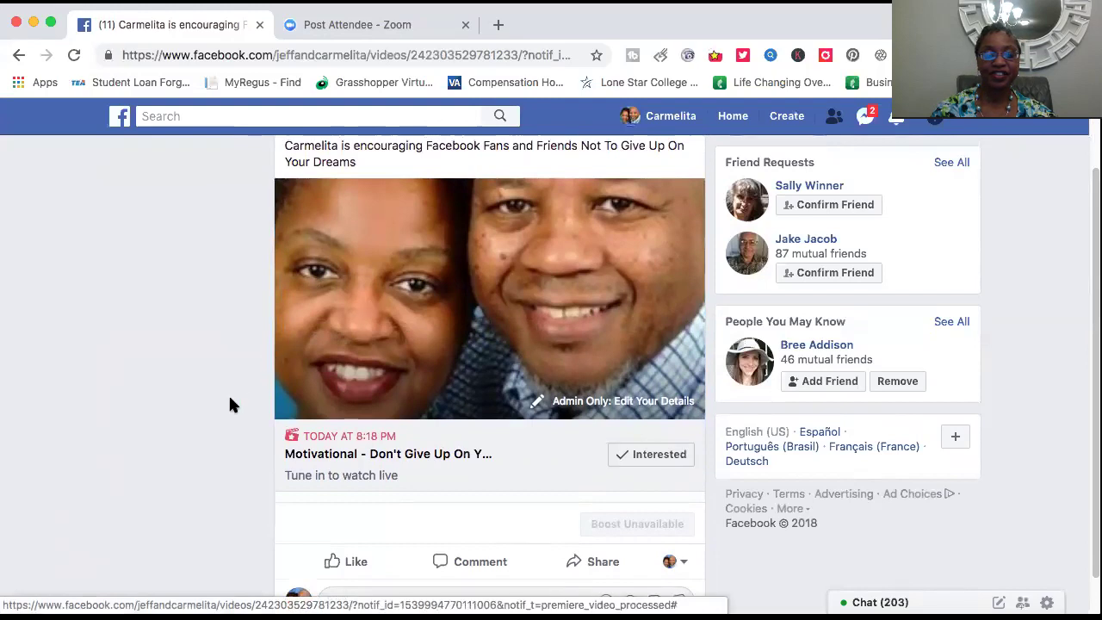
# Open the premiere post's Share in a Group dialog, review the alternative sharing destinations, and close it without posting
pyautogui.scroll(-1, 229, 404)
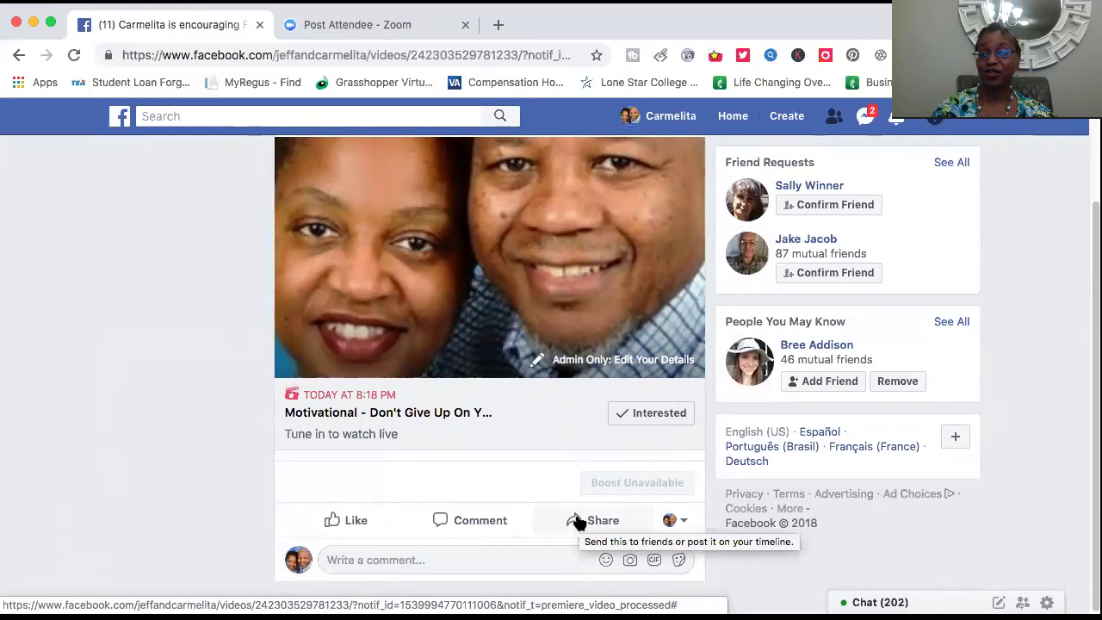
pyautogui.click(577, 522)
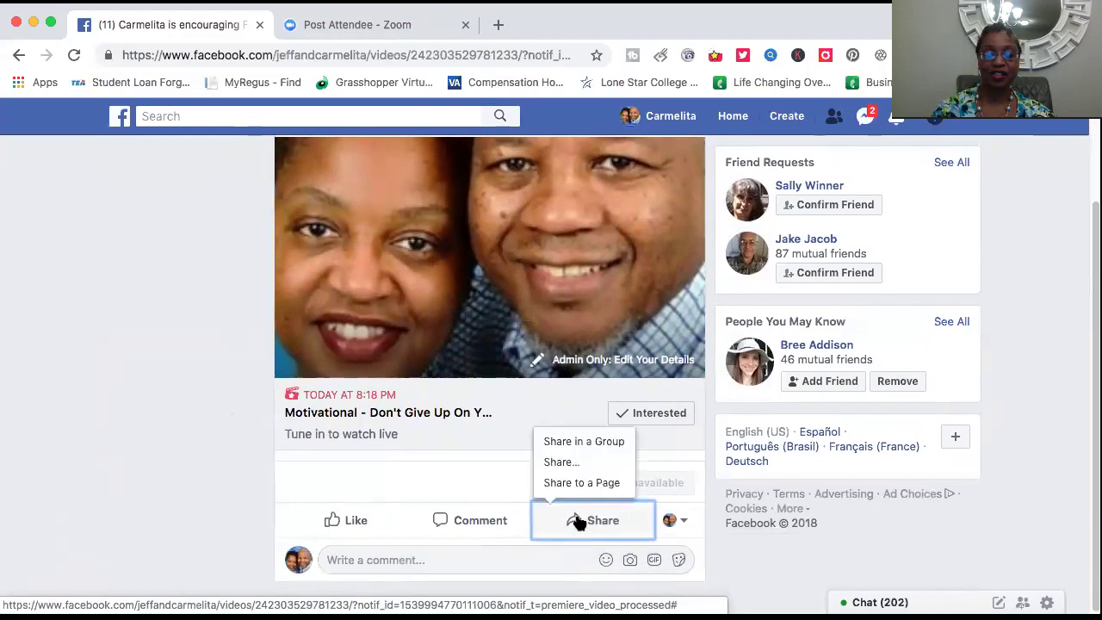
pyautogui.click(562, 443)
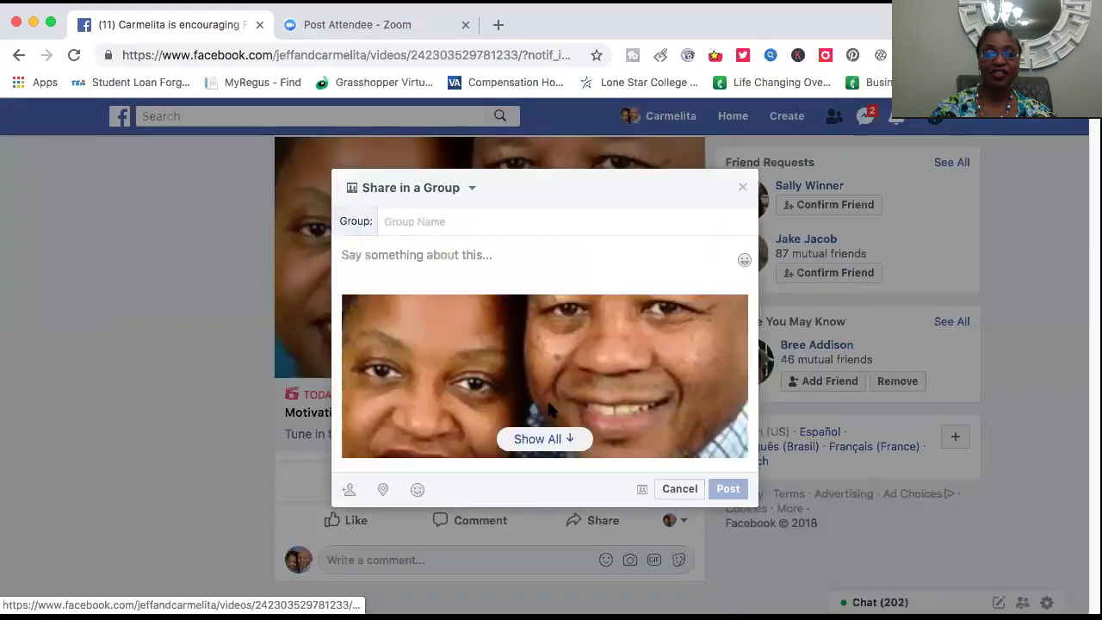
pyautogui.click(458, 191)
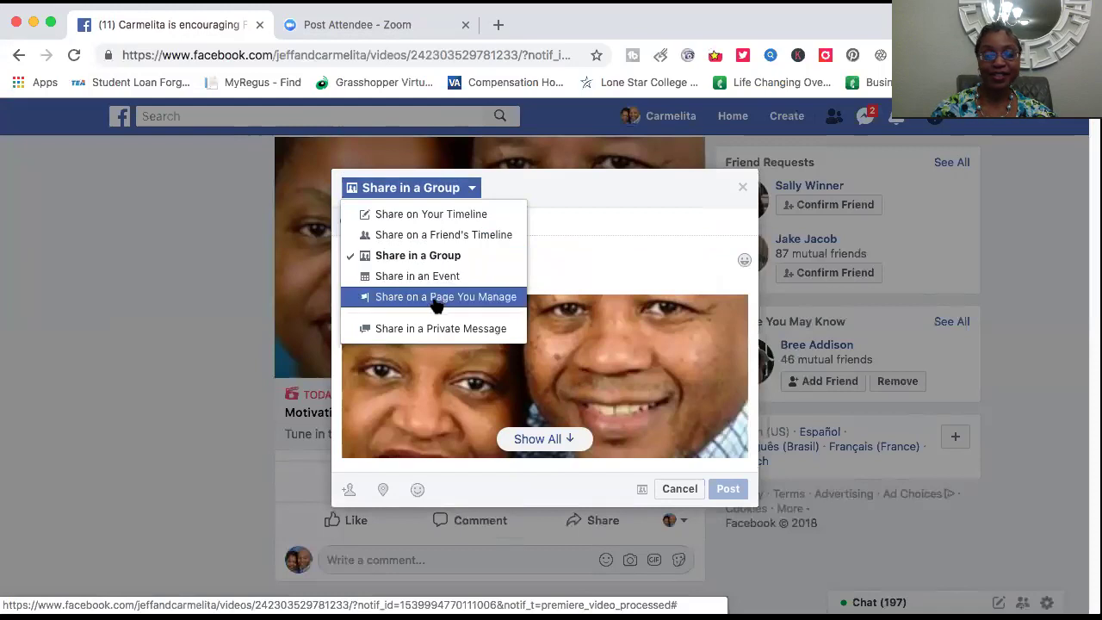
pyautogui.click(573, 224)
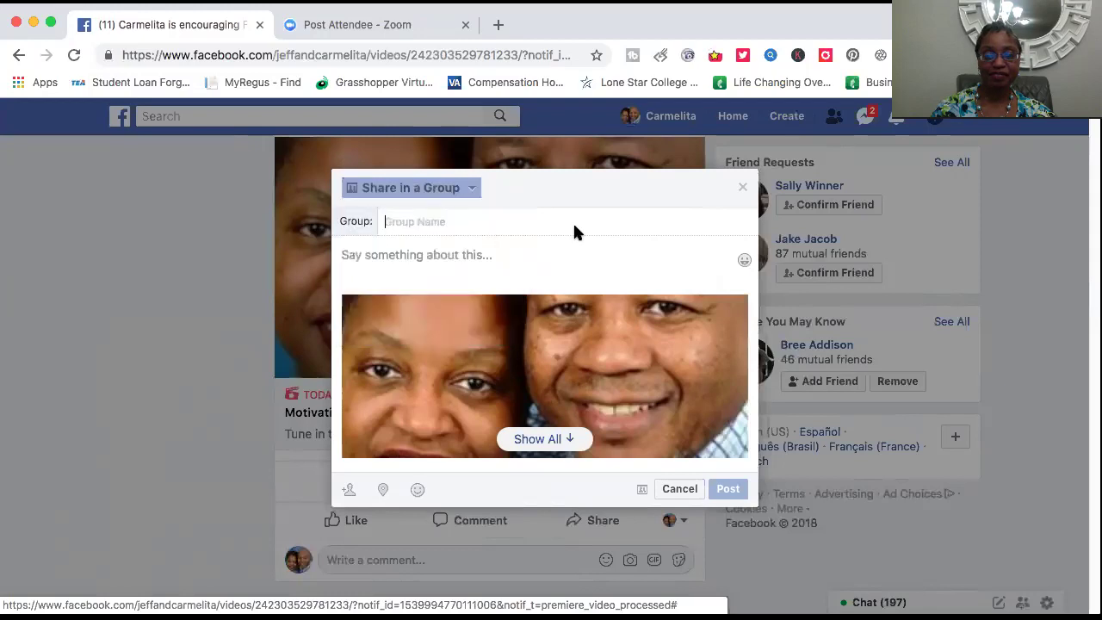
pyautogui.click(742, 189)
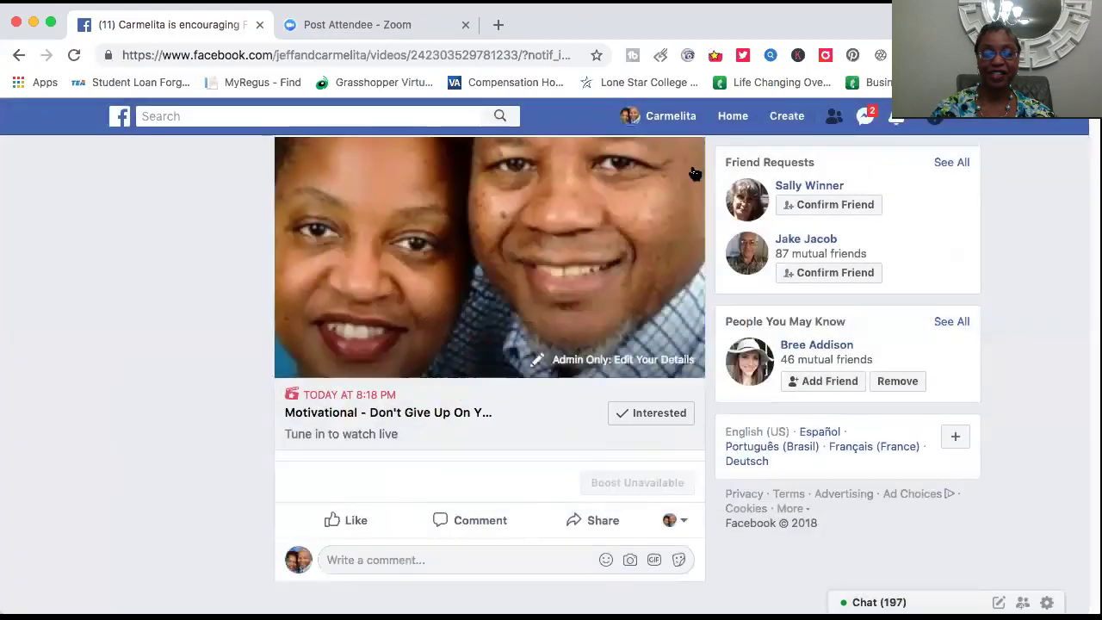